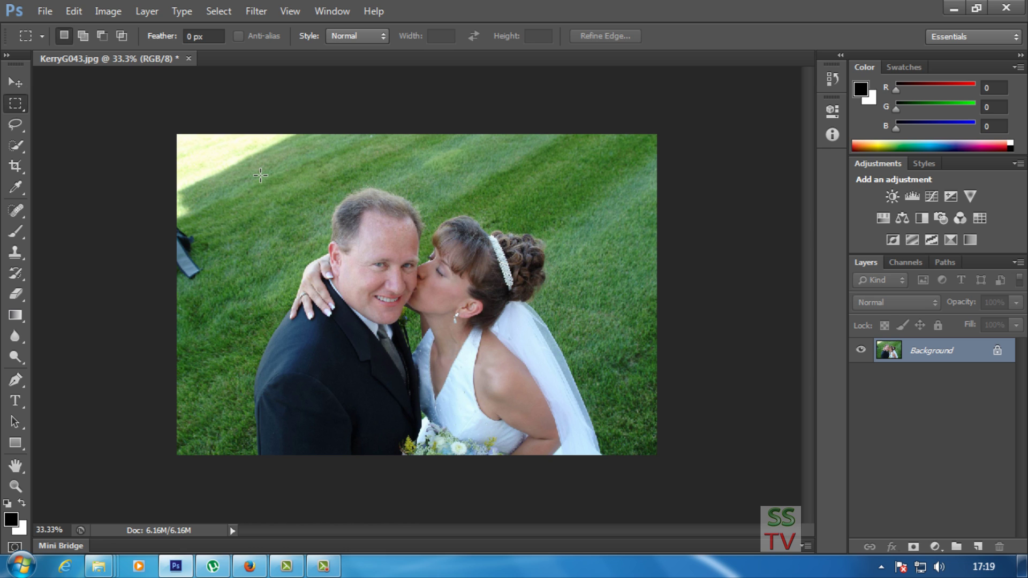
Draw a rectangle around the couple's faces and shoulders, then invert the selection to the surroundings.
left_click_drag(261, 176, 318, 241)
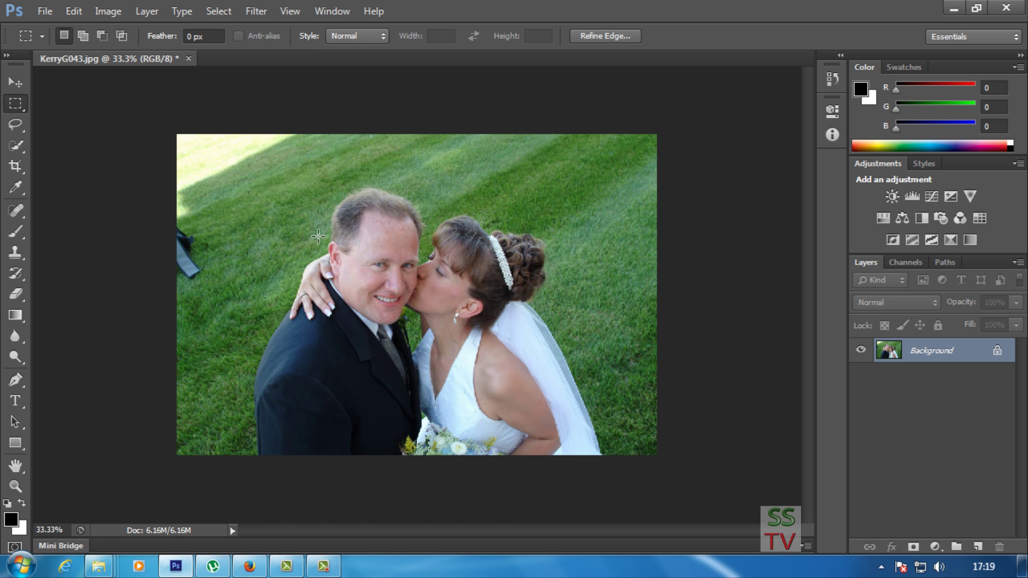
left_click(300, 204)
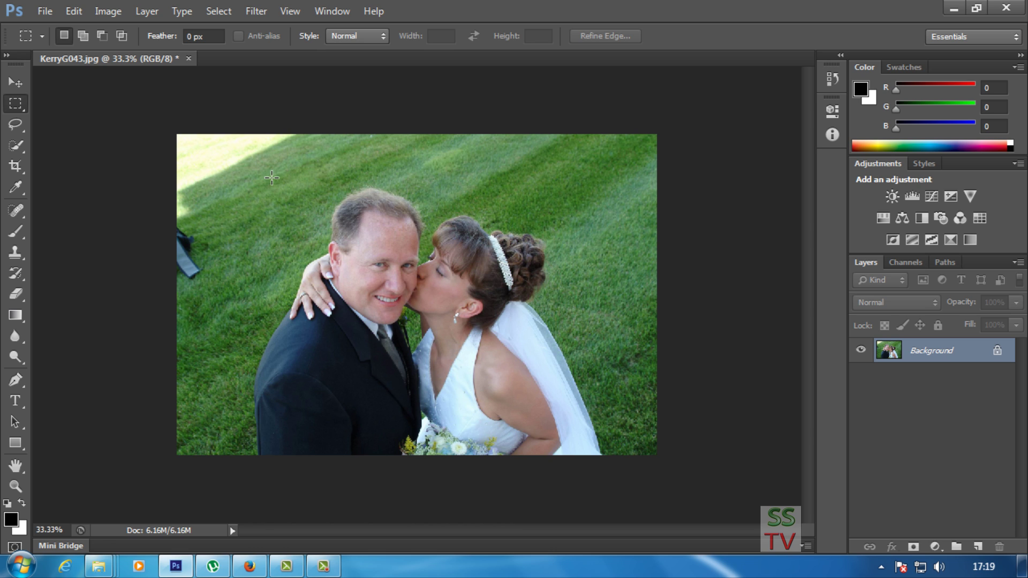
left_click_drag(272, 178, 562, 392)
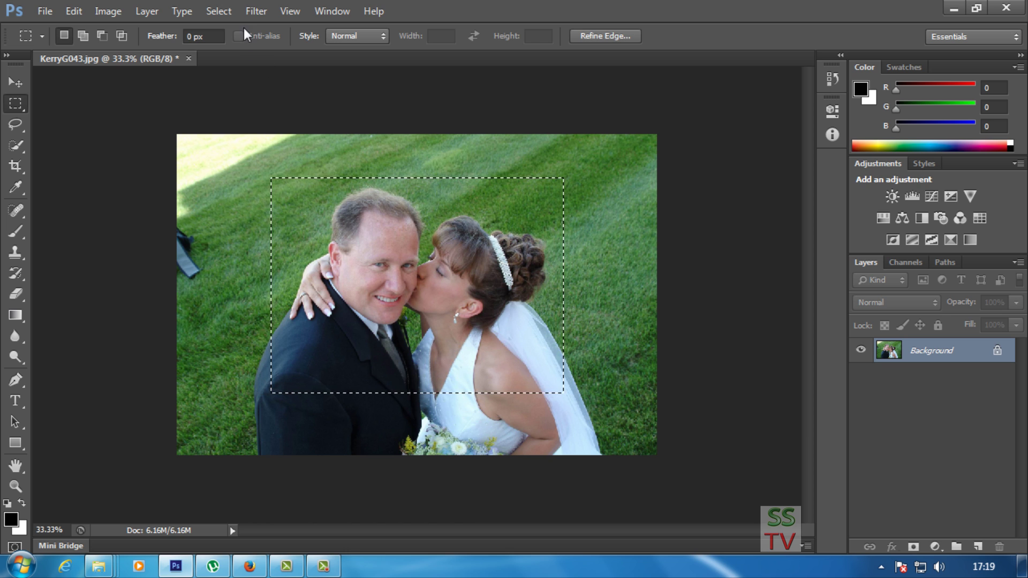
left_click(224, 8)
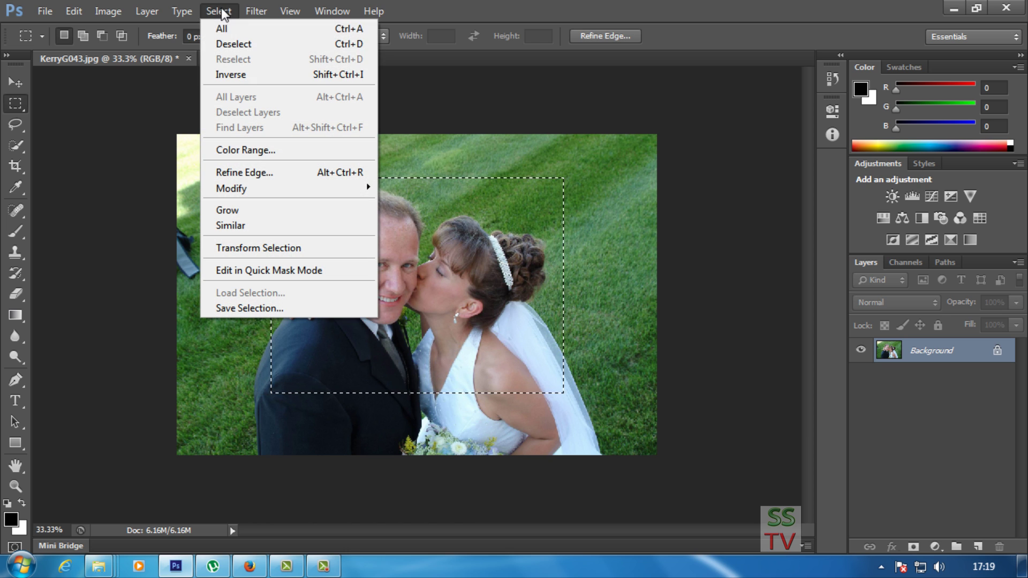
left_click(232, 72)
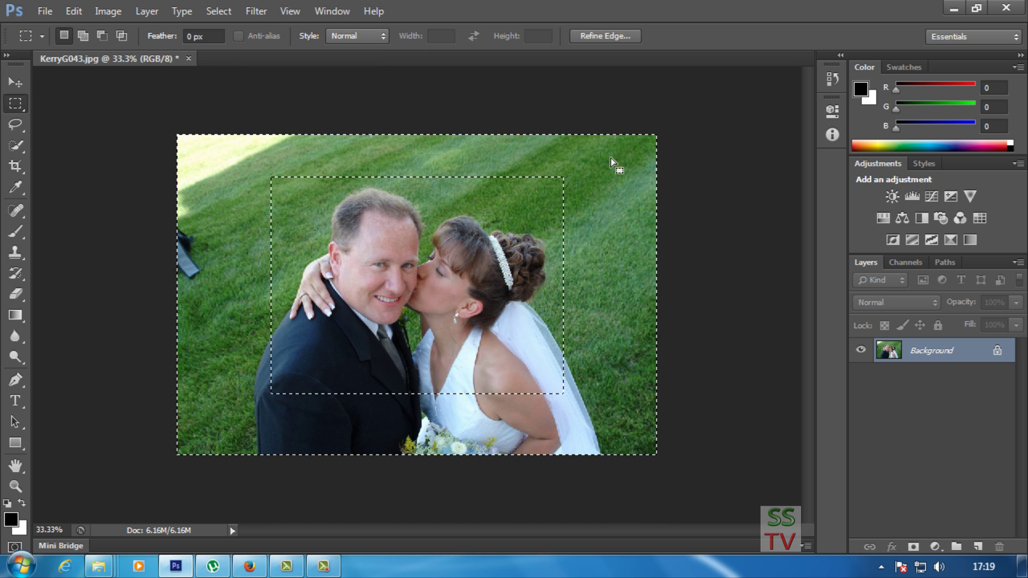
Add a colorized Hue/Saturation adjustment with Hue 54, Saturation 34 and Lightness +19.
left_click(939, 544)
left_click(918, 348)
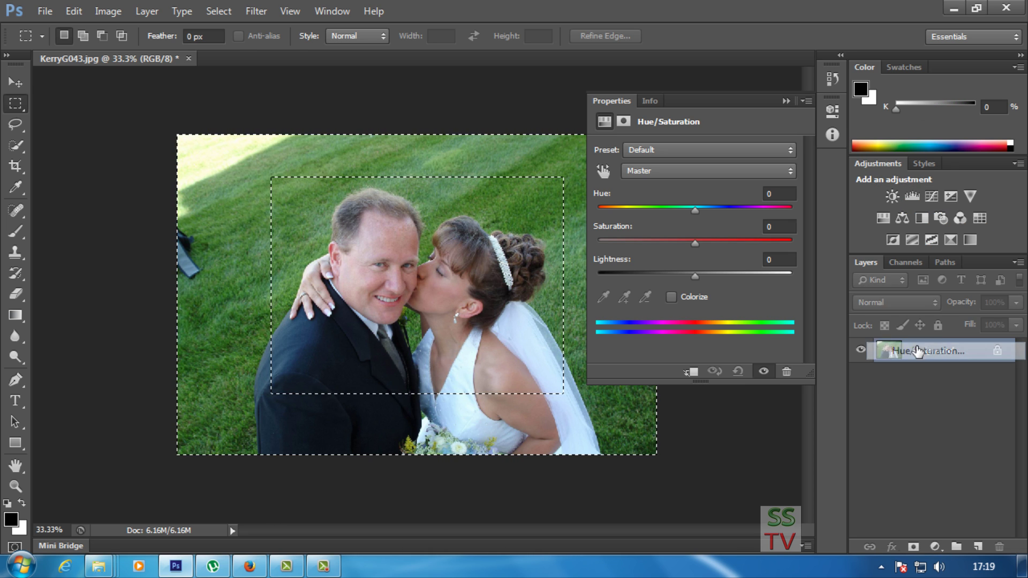
left_click(671, 297)
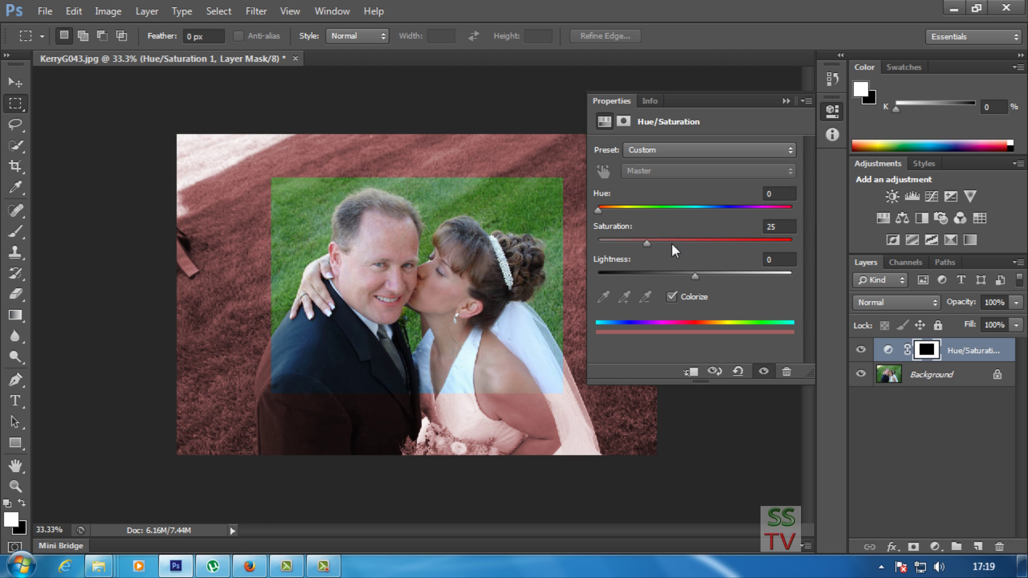
left_click_drag(602, 211, 634, 224)
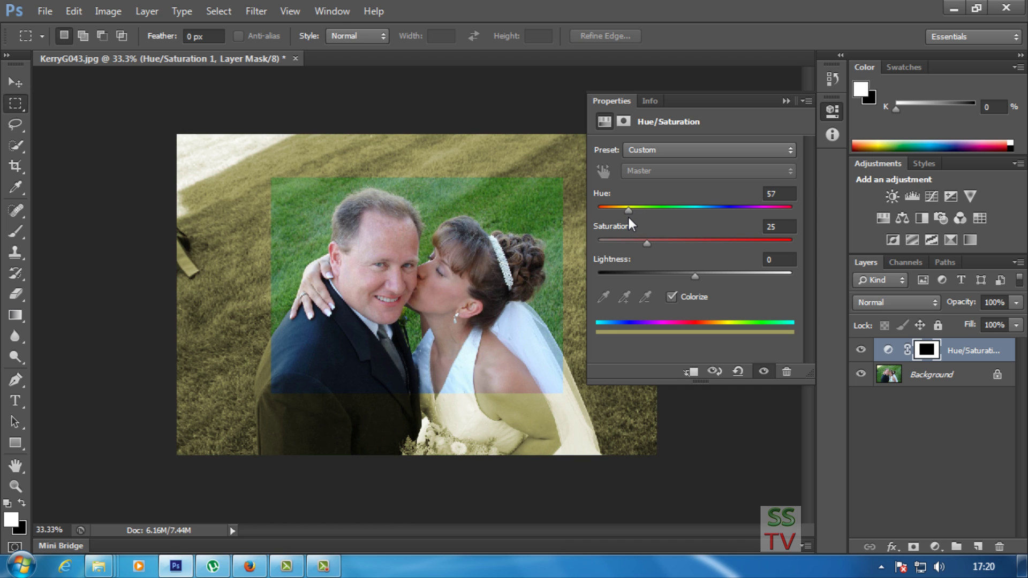
left_click_drag(644, 240, 664, 239)
left_click_drag(695, 276, 708, 275)
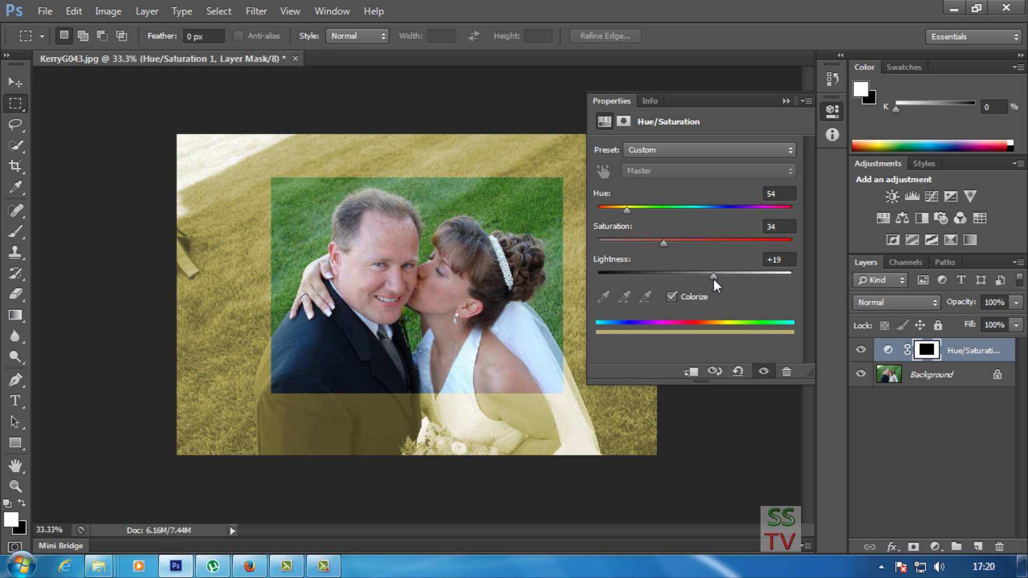
left_click(784, 102)
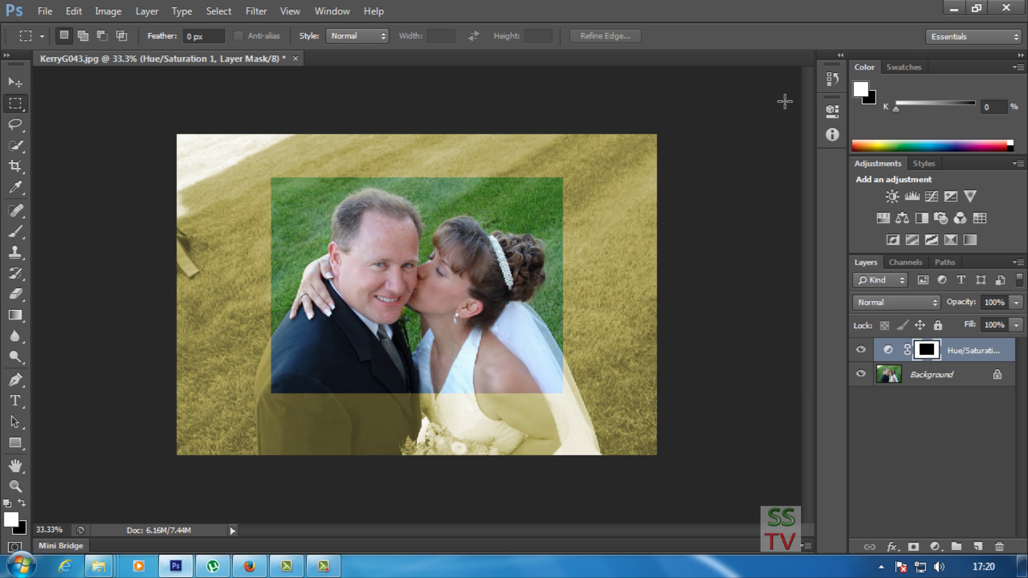
Check the tint layer's mask options without changing anything, then bring up the fx effects list.
right_click(936, 357)
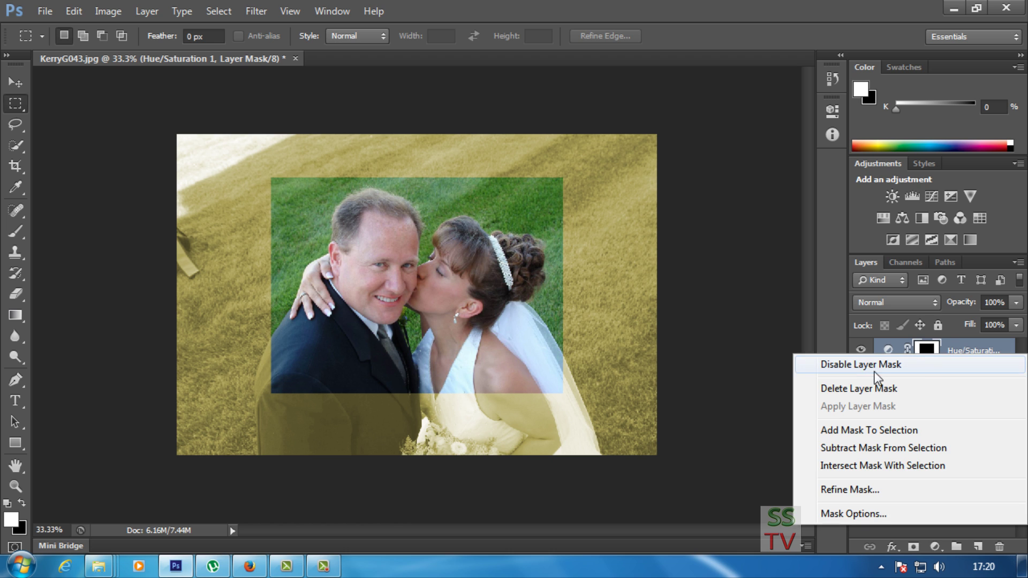
left_click(766, 415)
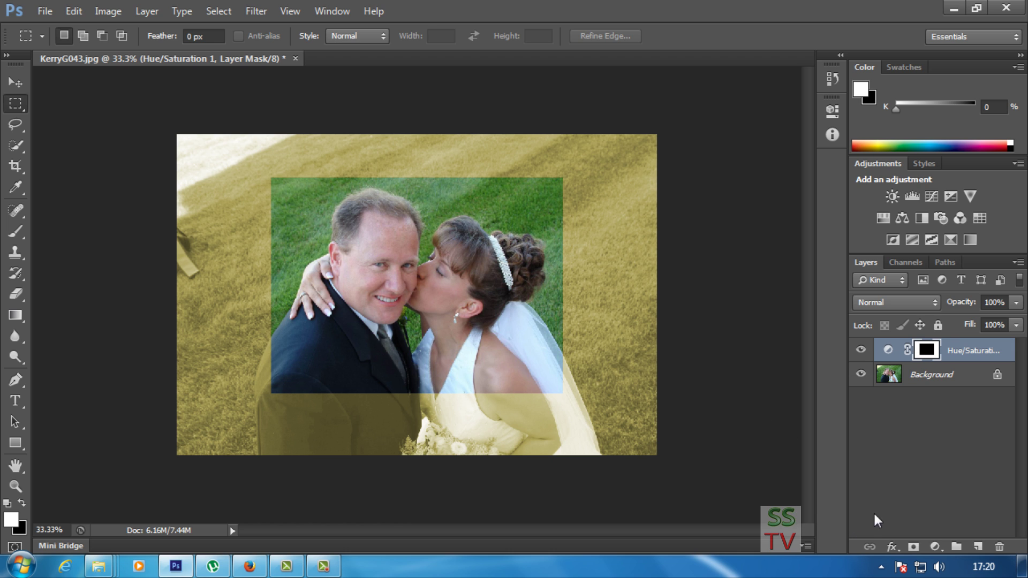
left_click(894, 547)
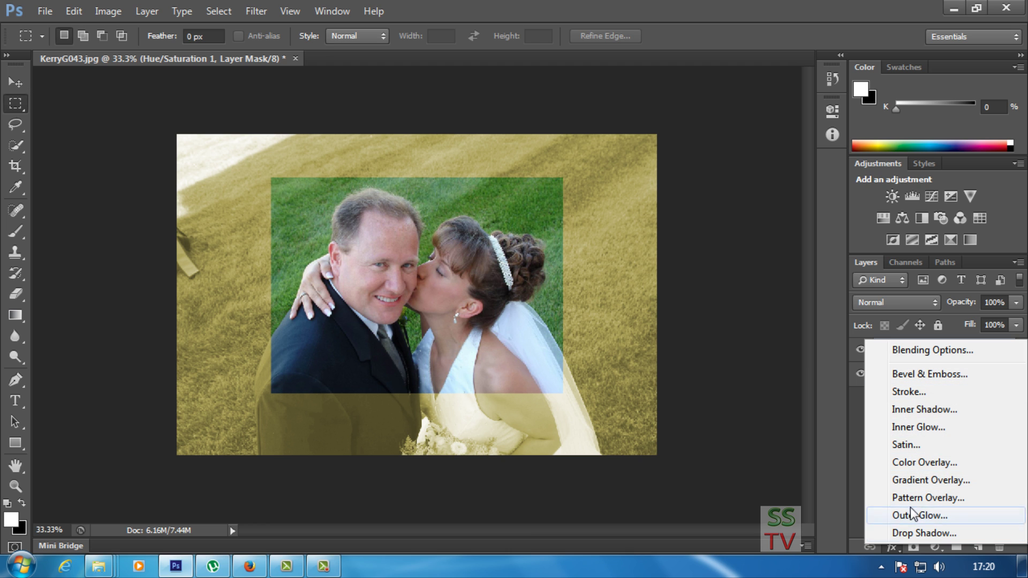
Apply a 3 px near-white (fafafa) Stroke effect to the Hue/Saturation tint layer.
left_click(910, 392)
left_click_drag(494, 46, 663, 34)
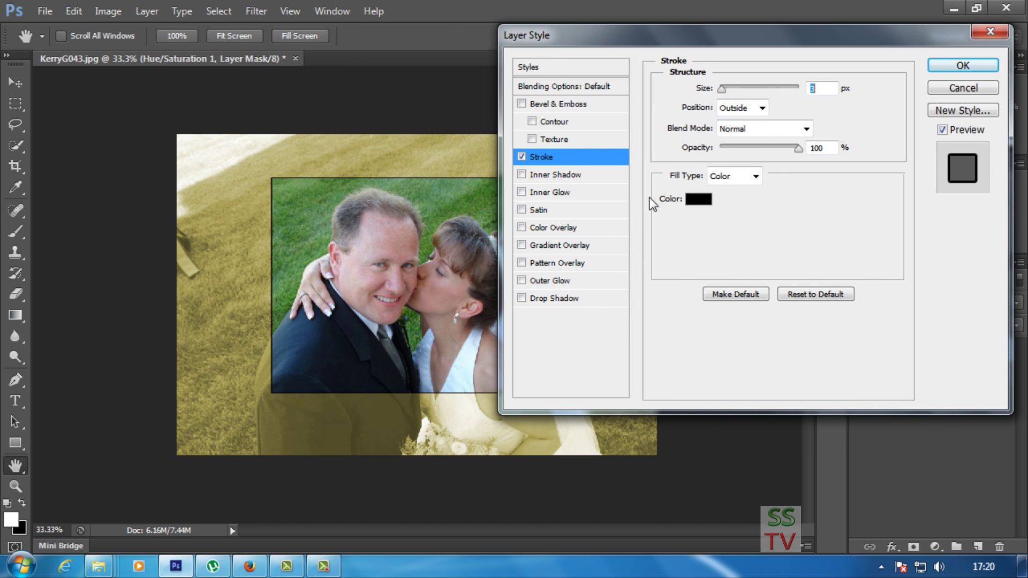
left_click(699, 199)
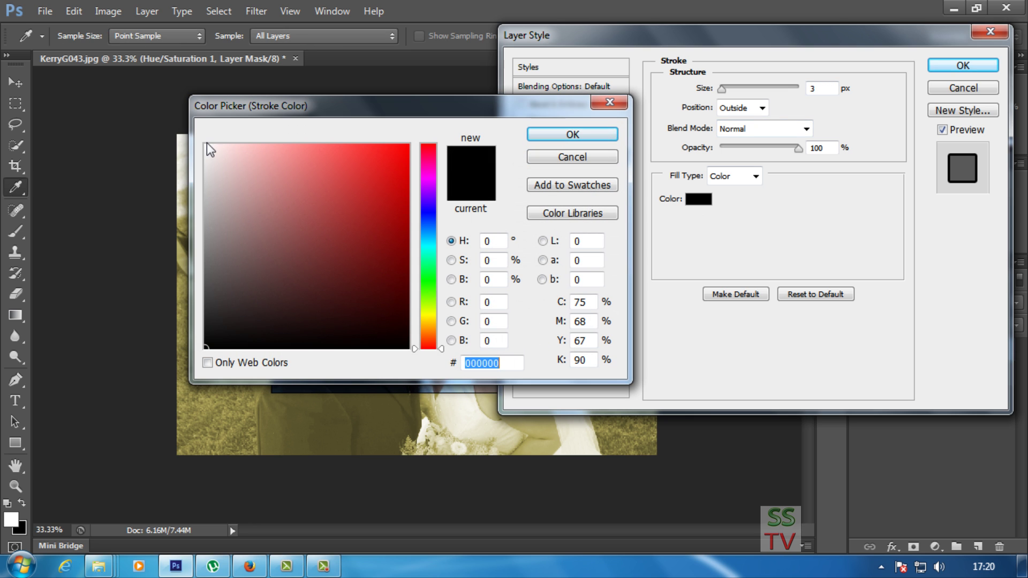
type("fafafa")
left_click(572, 134)
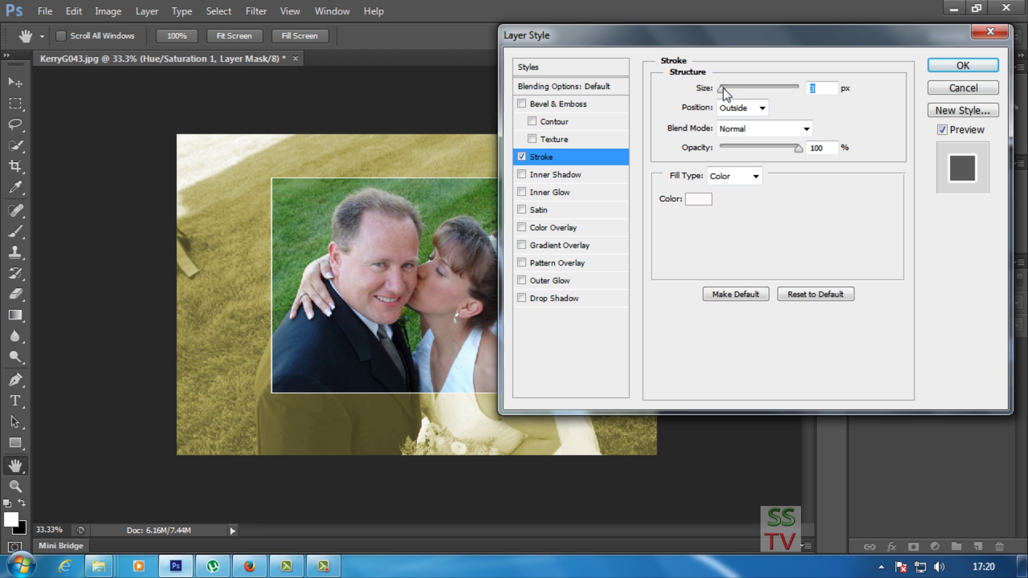
left_click(941, 68)
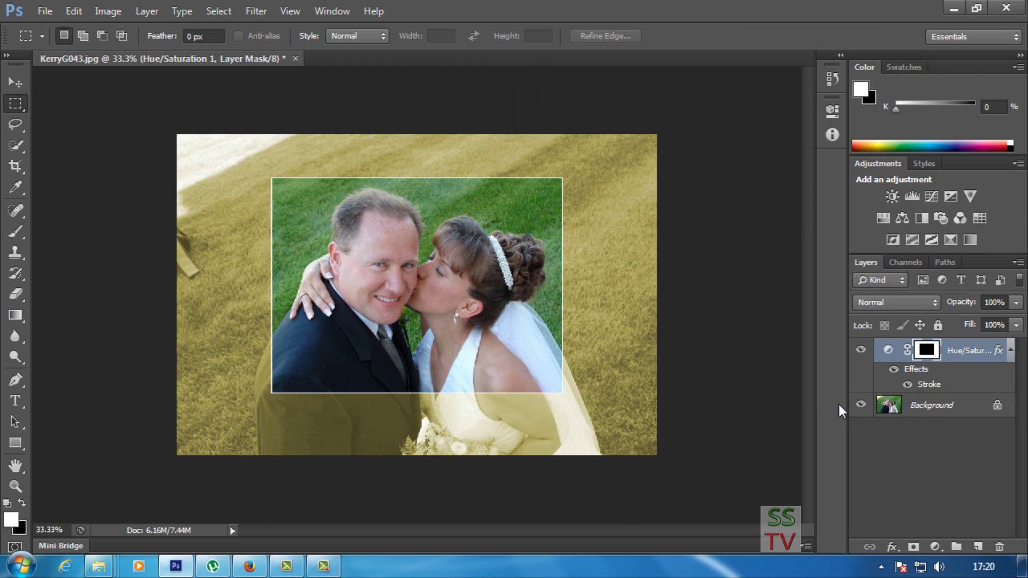
Toggle the tint layer to compare before and after, then select the Background layer.
left_click(860, 351)
left_click(860, 351)
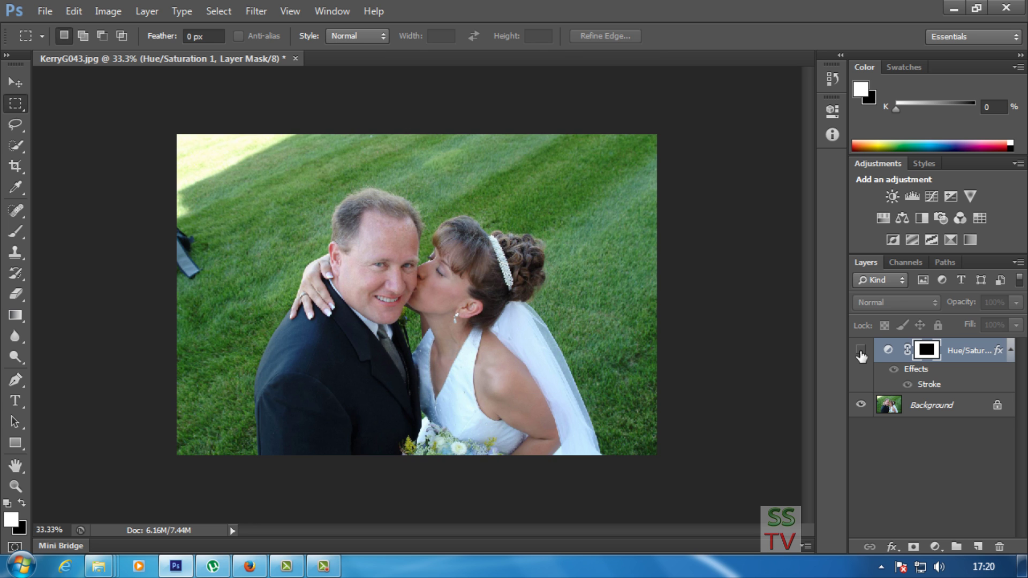
left_click(861, 351)
left_click(861, 351)
left_click(861, 351)
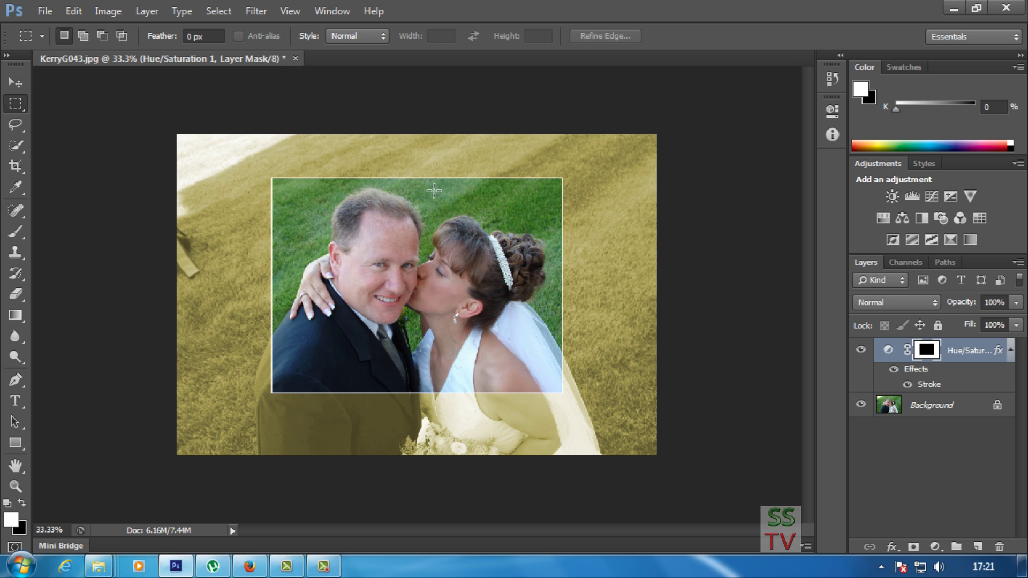
left_click(886, 410)
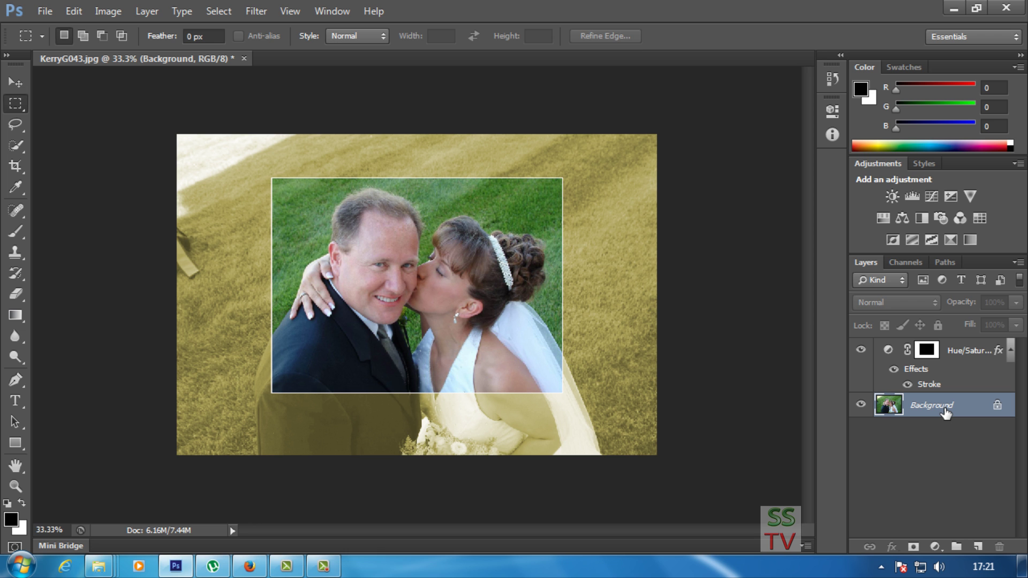
Open KerryG048.jpg from the ALBUM SAMPLE Photos folder and select the entire image.
left_click(46, 11)
left_click(51, 42)
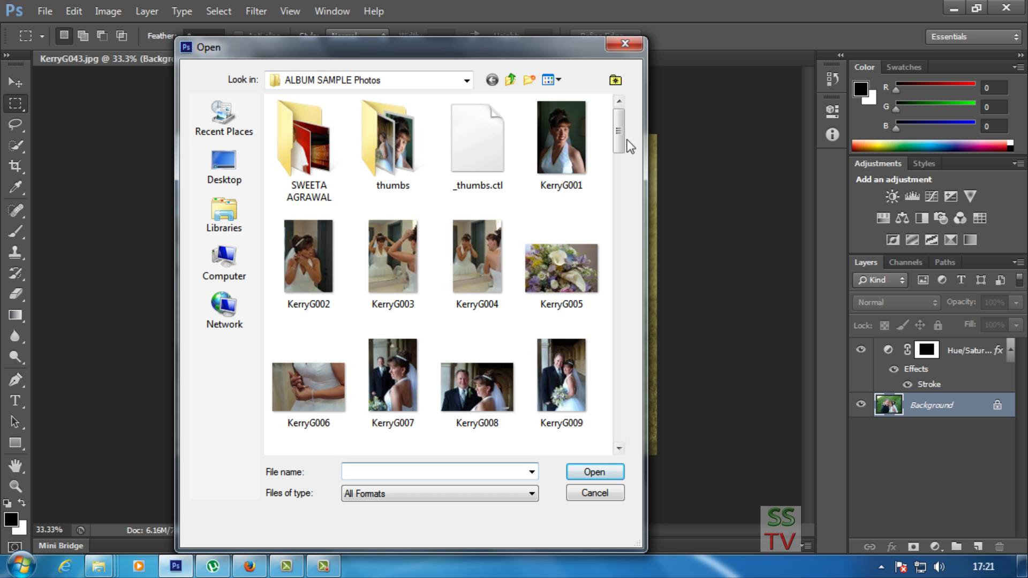
left_click_drag(618, 134, 609, 300)
left_click(476, 275)
left_click(596, 474)
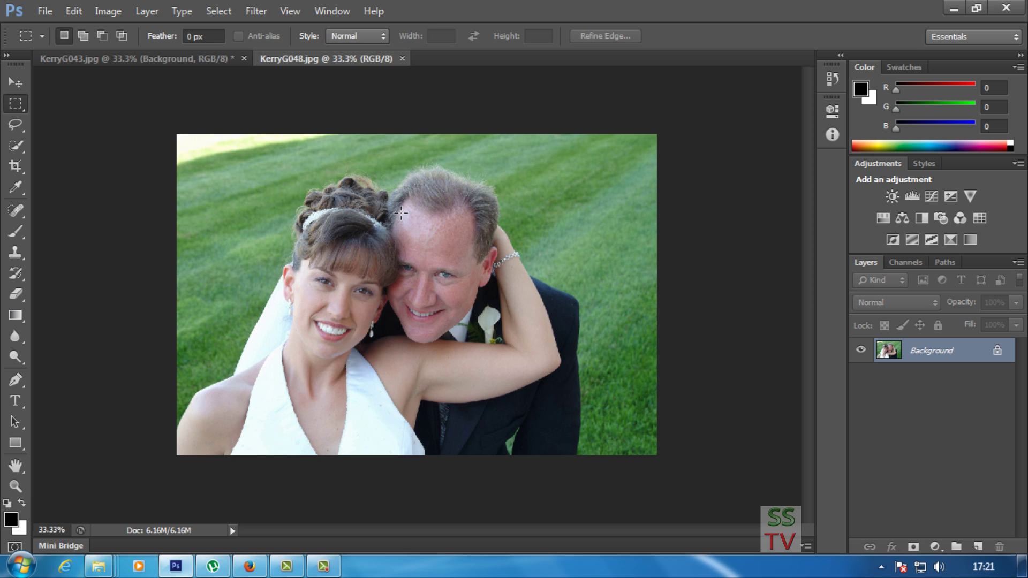
key("ctrl+a")
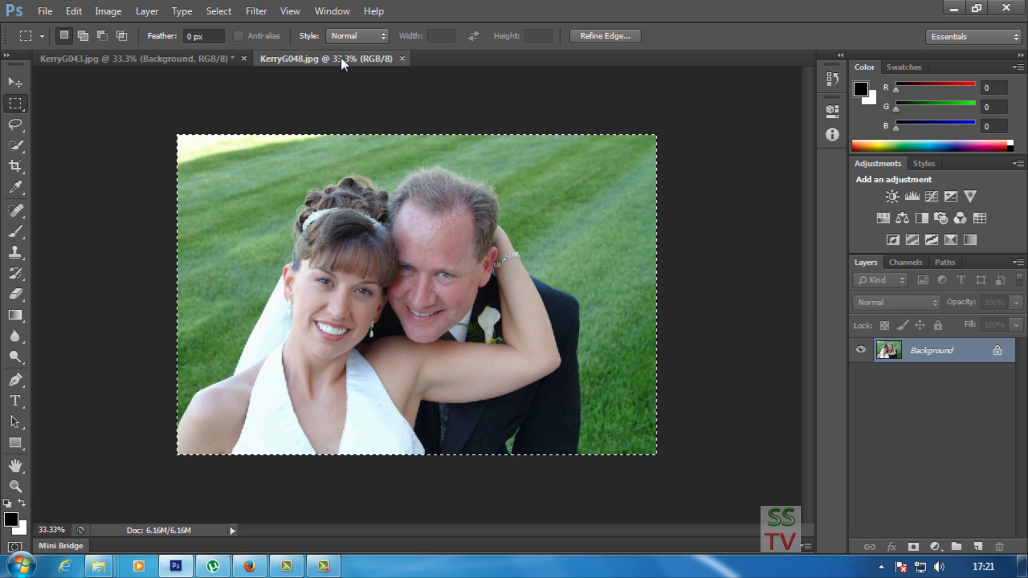
In KerryG043, add a new Layer 1, delete the extra Layer 2, and paste the couple photo.
left_click(185, 55)
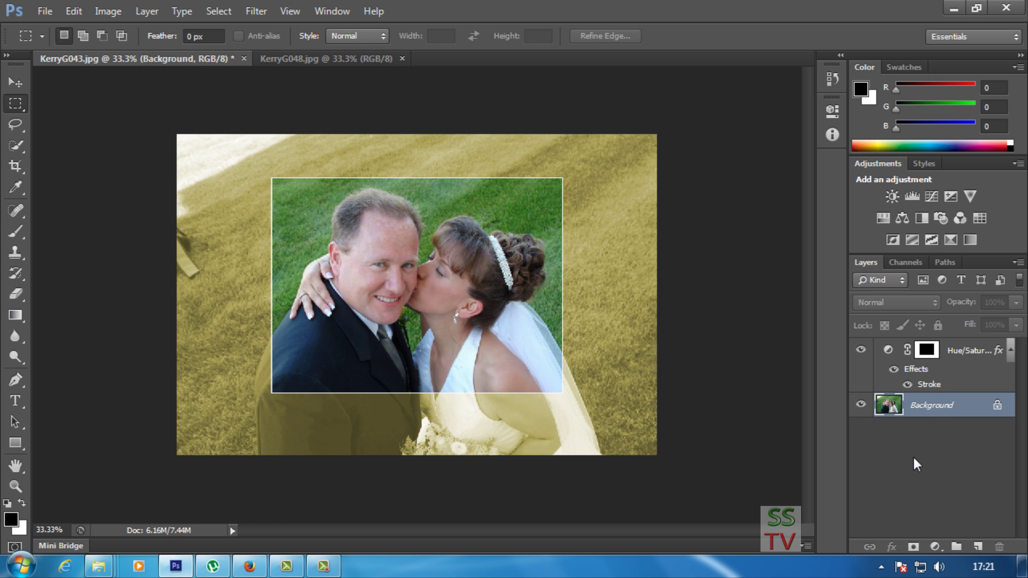
left_click(977, 548)
left_click(977, 547)
left_click(996, 544)
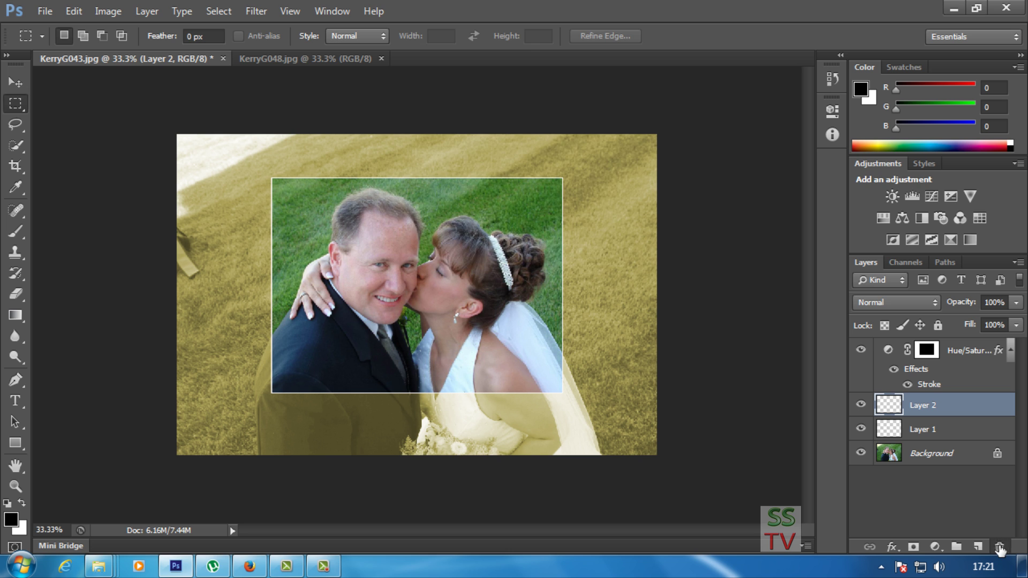
left_click(488, 221)
left_click_drag(954, 407, 890, 408)
key("ctrl+v")
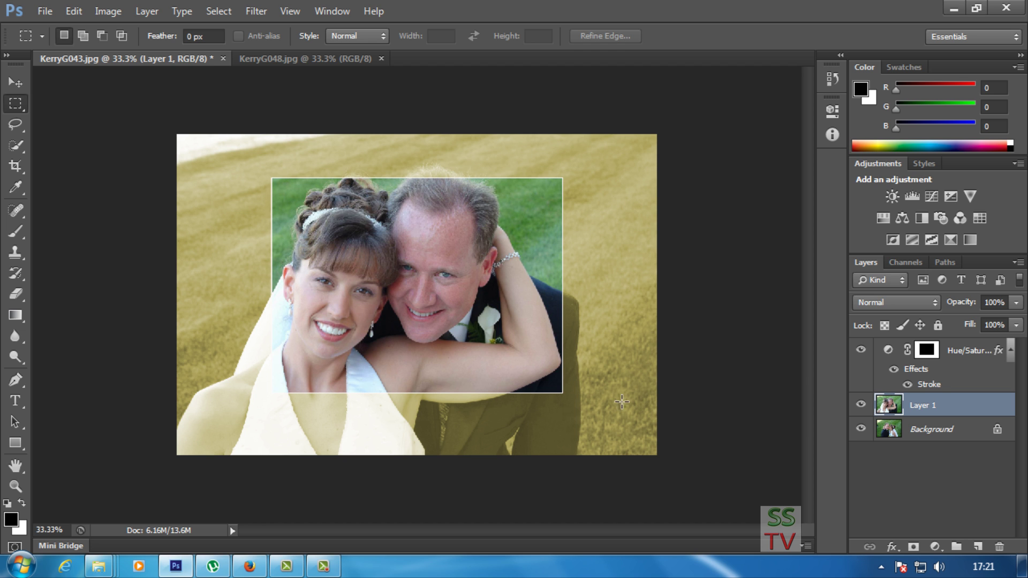
Toggle Layer 1's visibility to compare the pasted couple against the Background, leaving it visible.
left_click(861, 406)
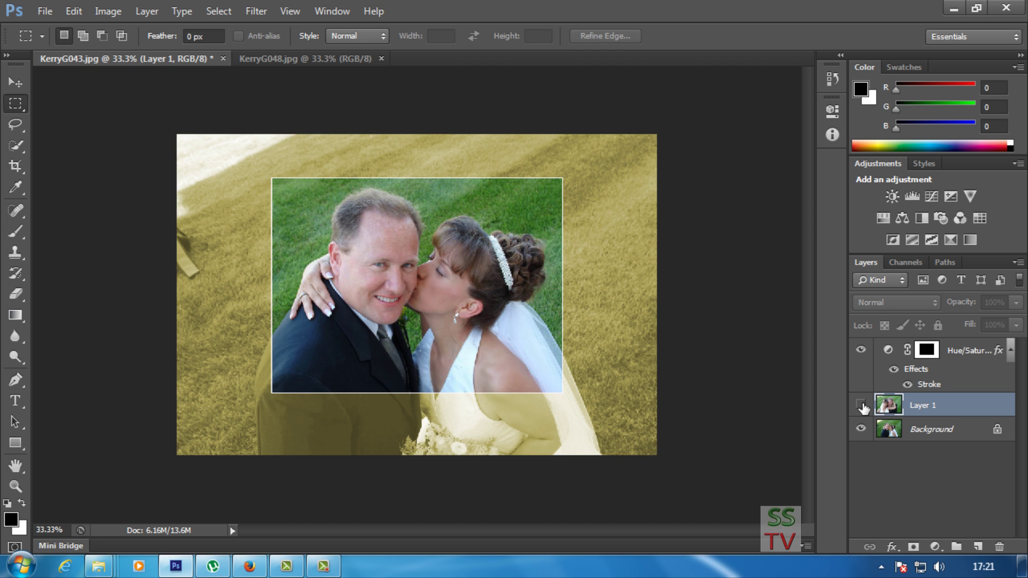
left_click(862, 406)
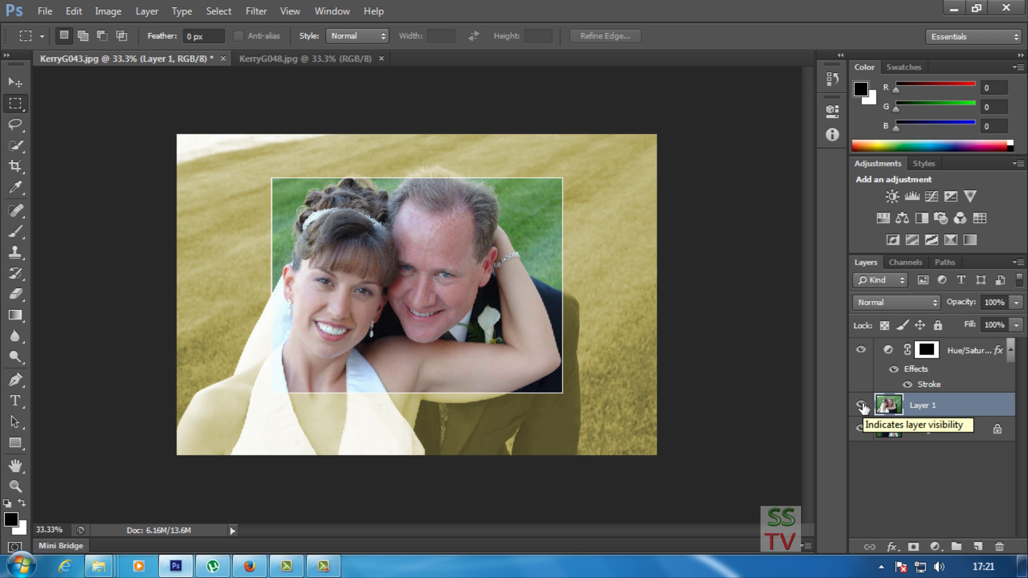
left_click(862, 406)
left_click(861, 406)
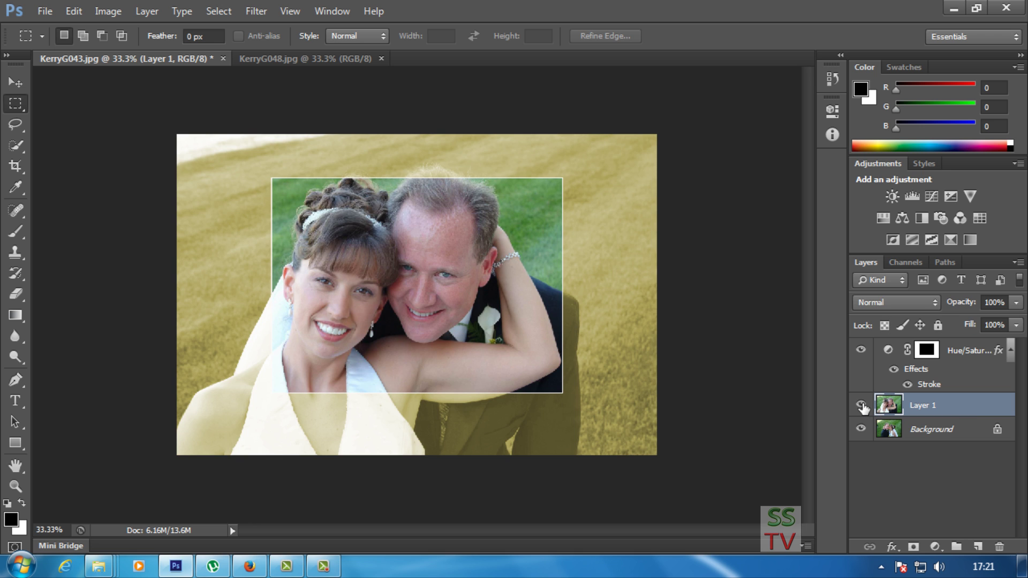
left_click(862, 407)
left_click(862, 406)
left_click(862, 406)
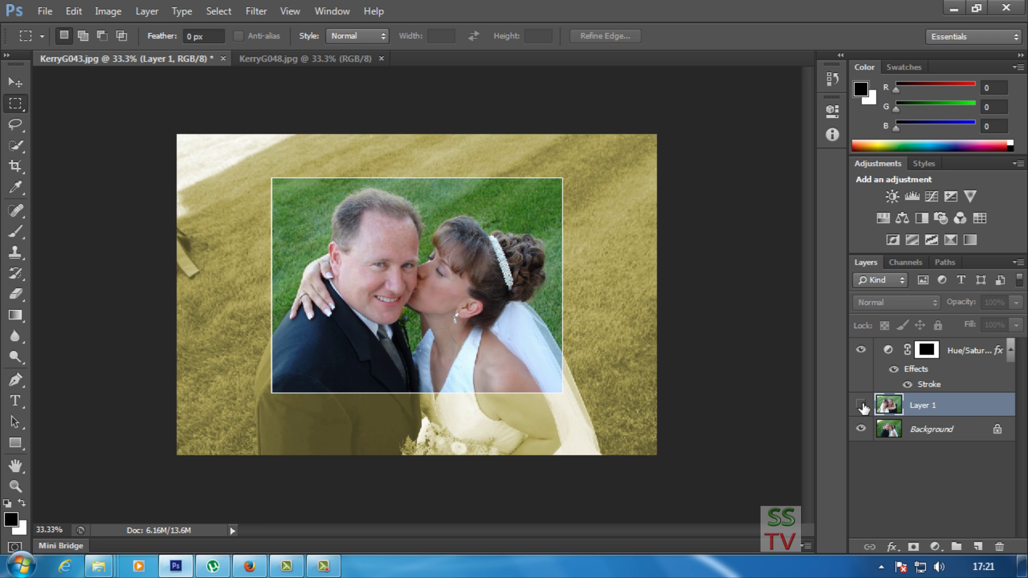
left_click(862, 407)
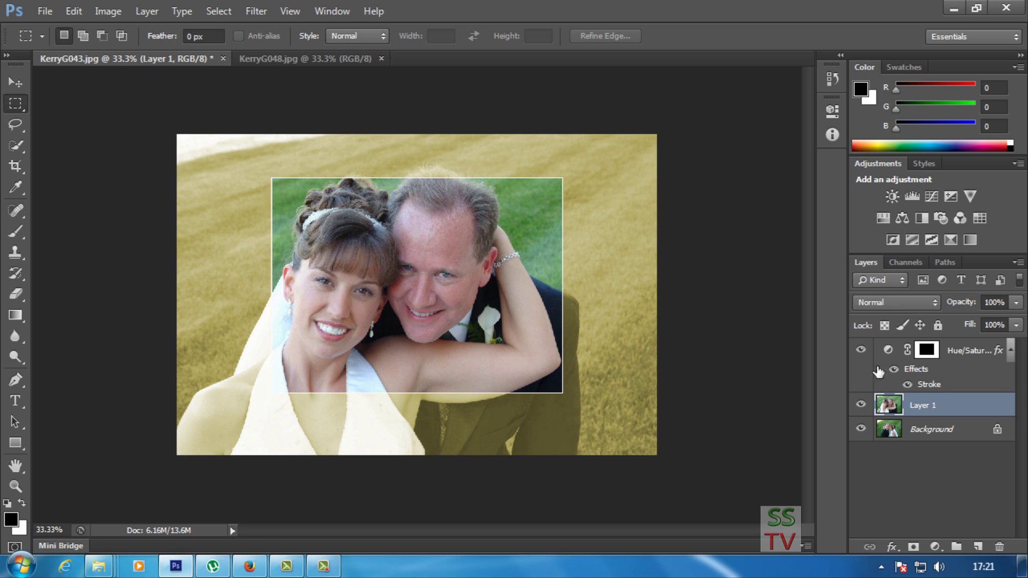
Scale the Hue/Saturation mask to about 108% and move it lower over the pasted couple.
left_click(927, 351)
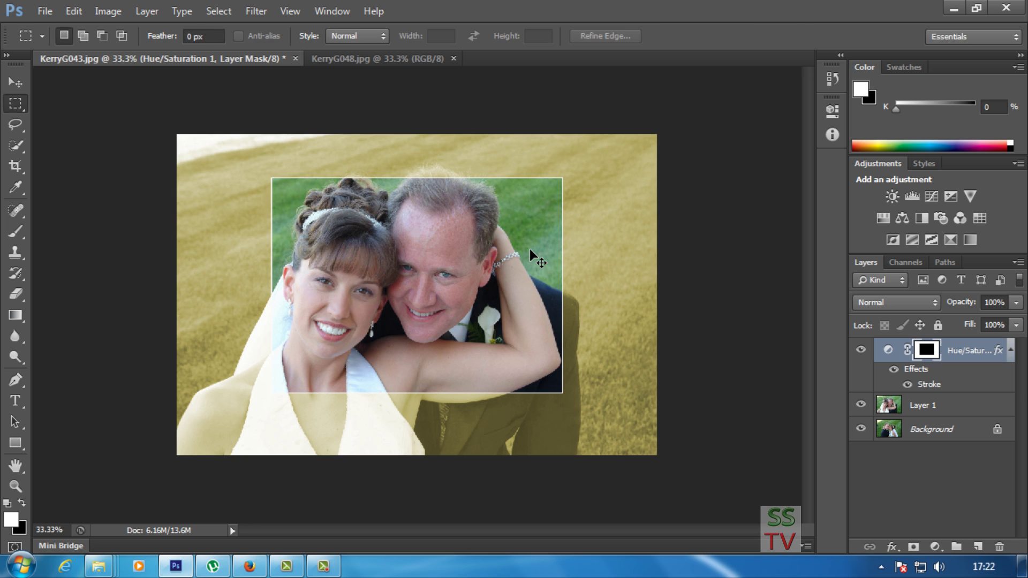
key("ctrl+t")
mouse_move(660, 132)
left_mouse_down()
mouse_move(719, 73)
mouse_move(679, 127)
left_mouse_up()
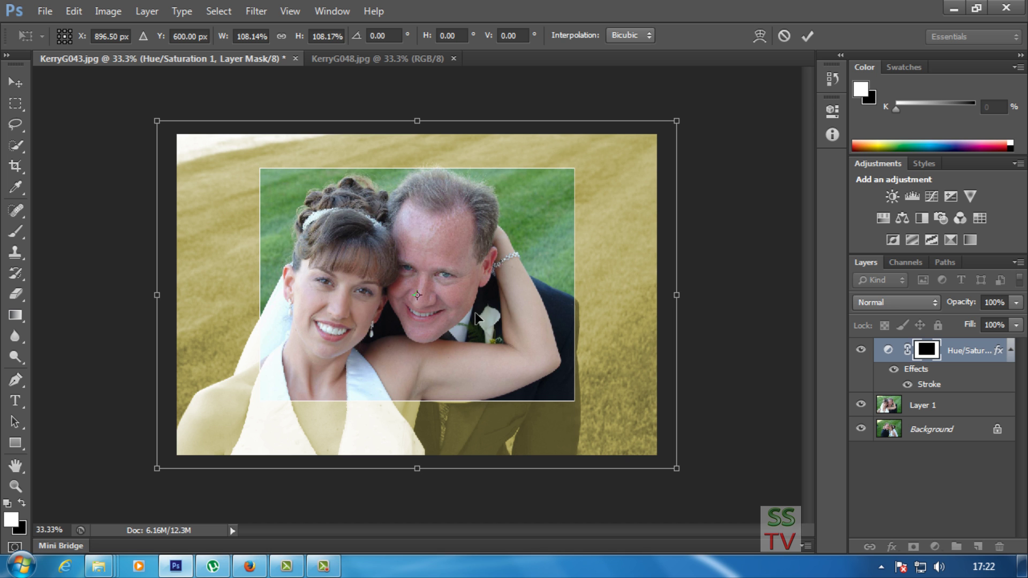
mouse_move(475, 317)
left_mouse_down()
mouse_move(442, 328)
mouse_move(420, 278)
mouse_move(508, 303)
mouse_move(512, 330)
mouse_move(489, 308)
mouse_move(471, 313)
left_mouse_up()
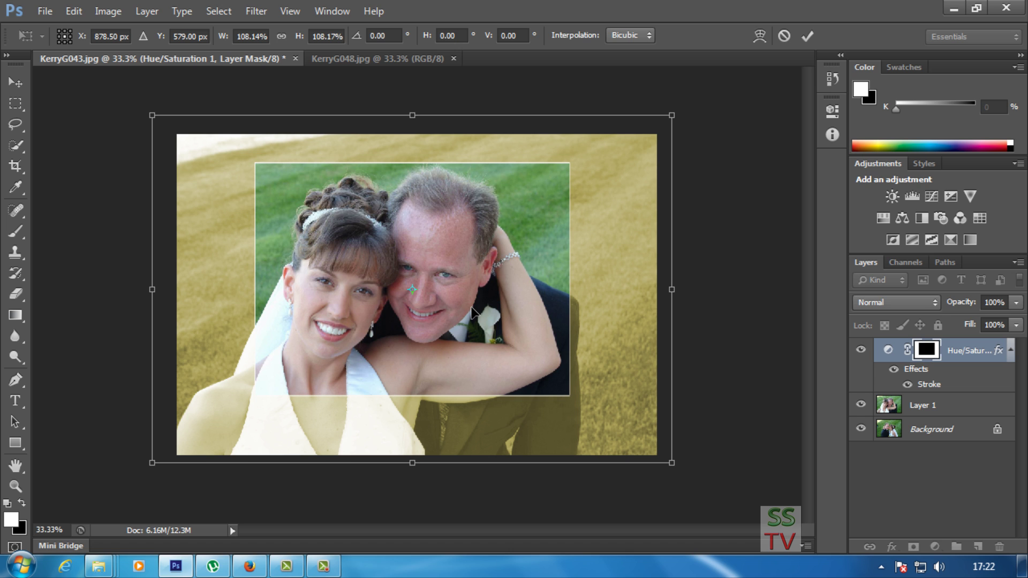
key("Return")
key("m")
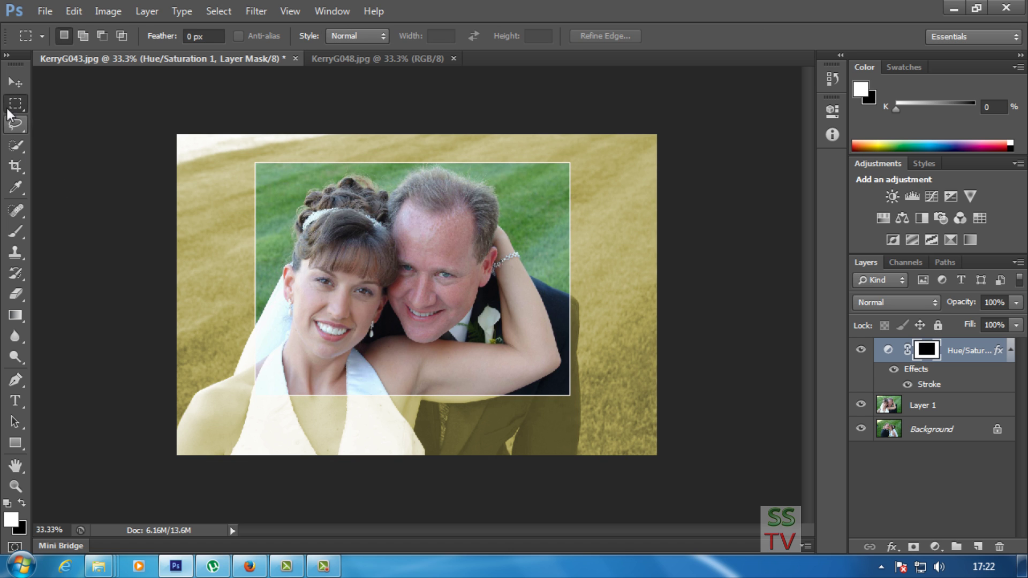
left_click(13, 84)
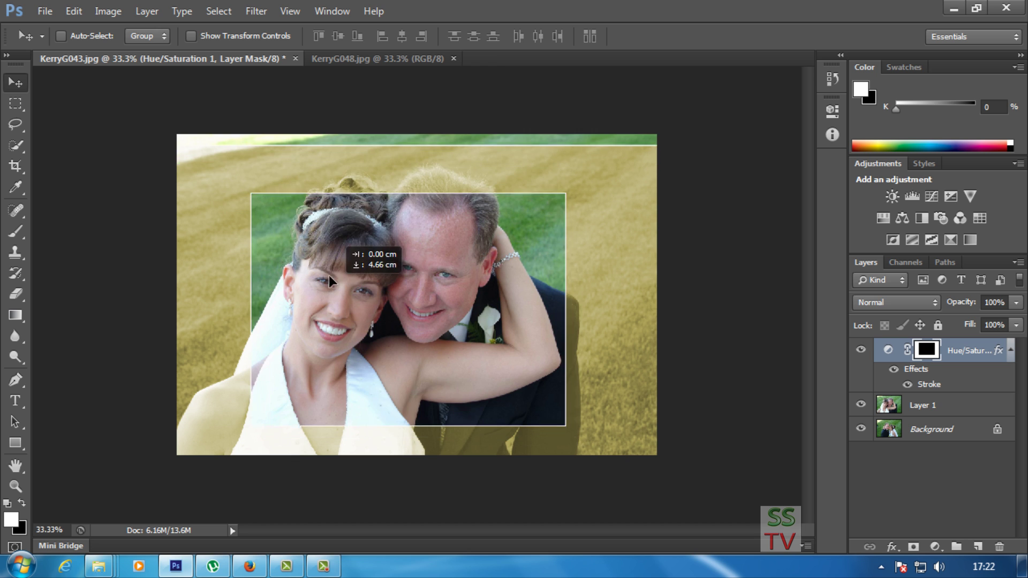